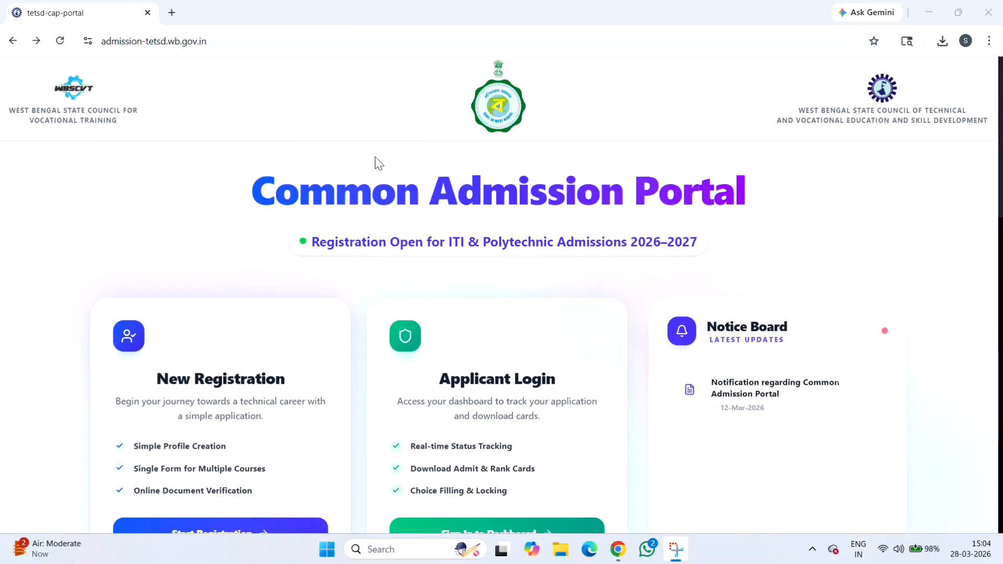
Check the portal's web address and scroll the landing page to find the registration option
scroll(714, 175, "down", 7)
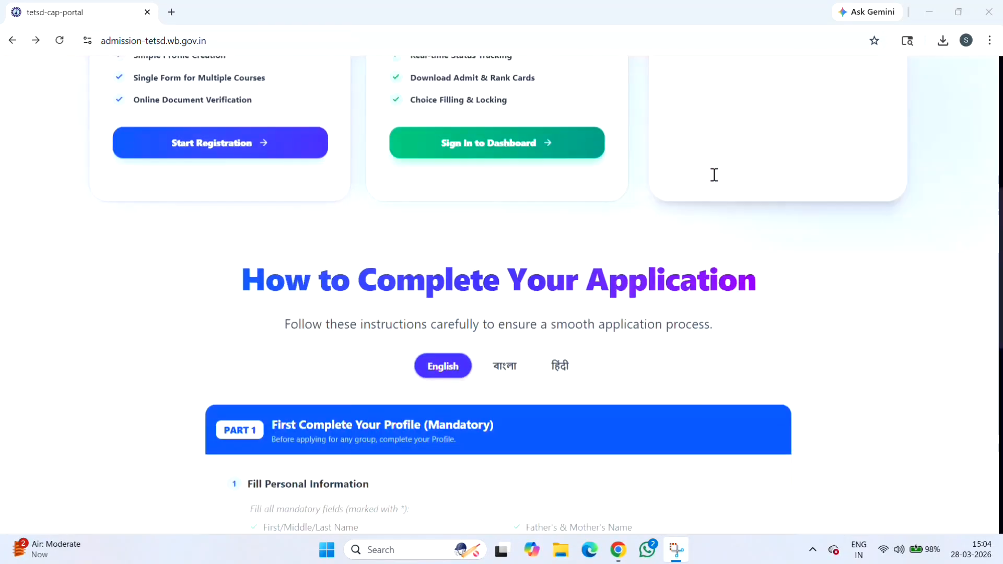
scroll(714, 175, "down", 10)
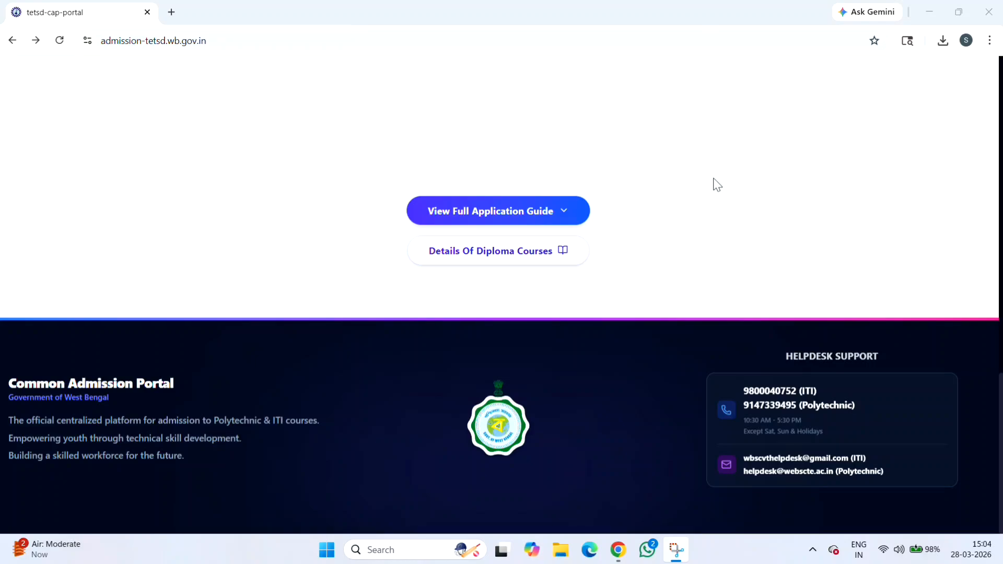
scroll(713, 182, "up", 20)
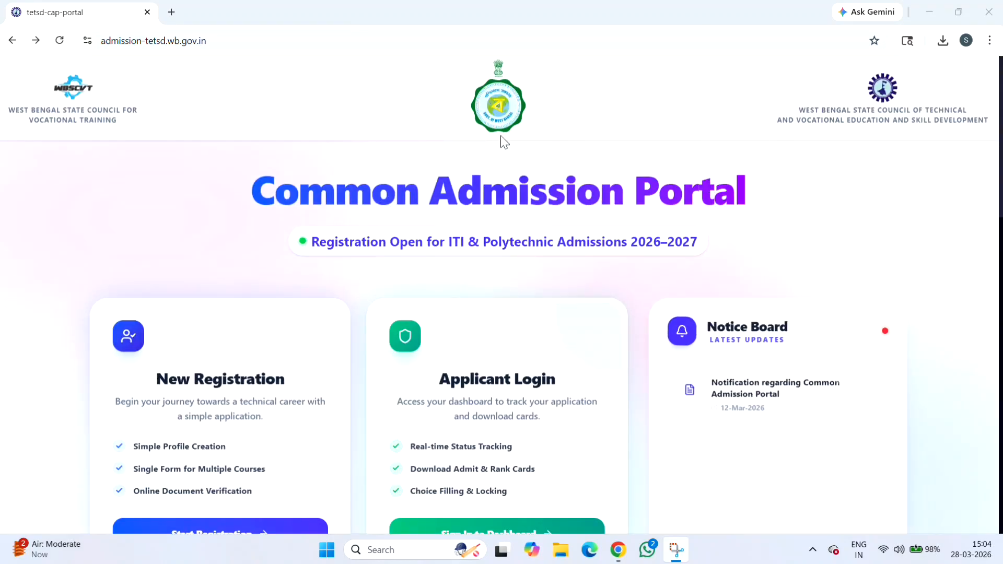
left_click(203, 41)
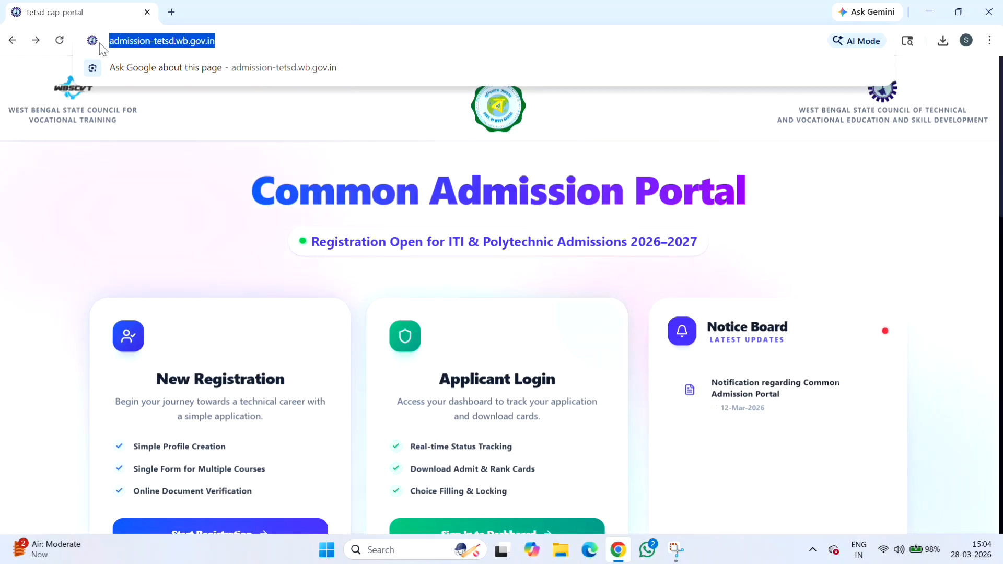
key("Escape")
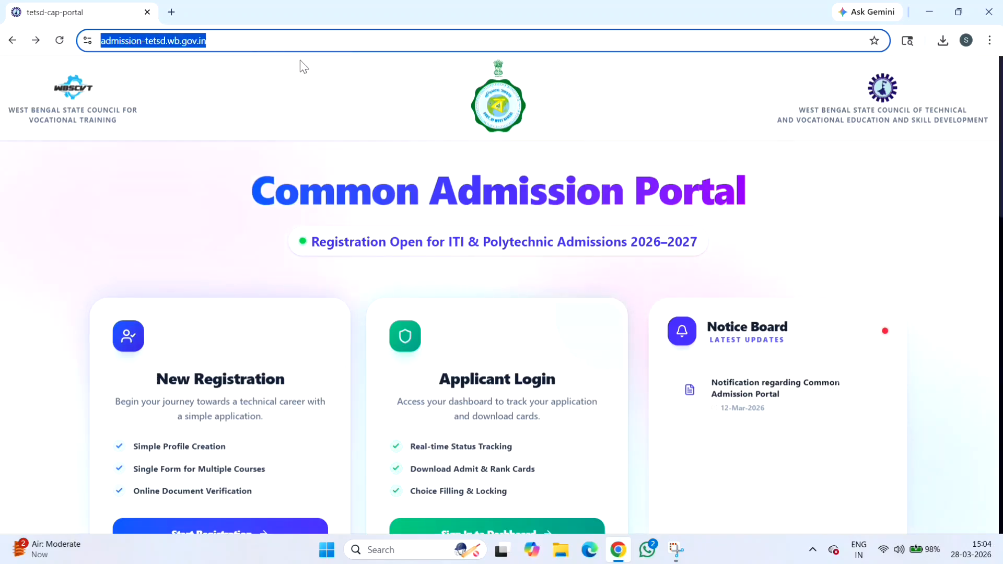
scroll(387, 116, "down", 2)
scroll(387, 116, "up", 2)
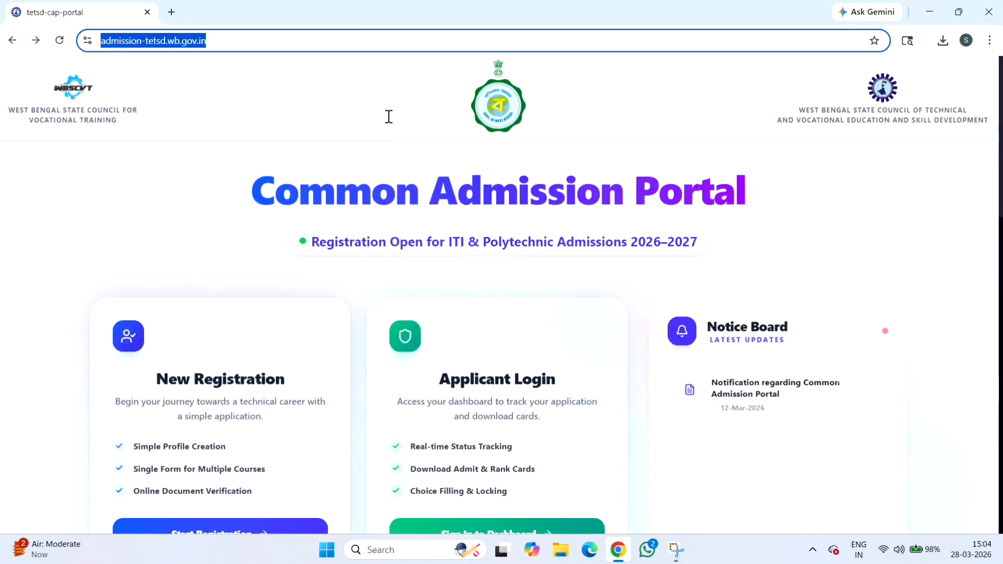
left_click(137, 137)
scroll(225, 208, "down", 4)
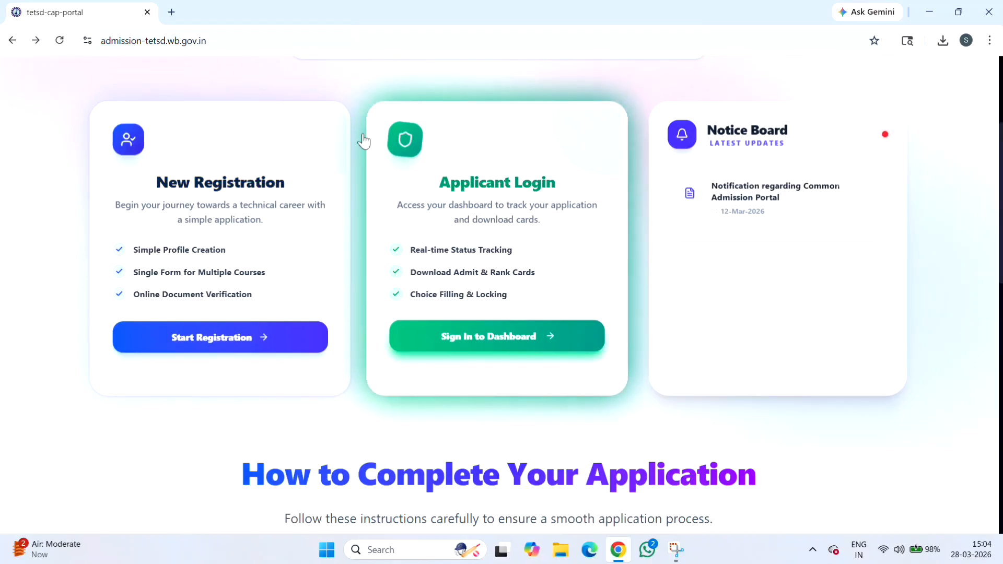
Start a new registration, enter the candidate's mobile number and captcha answer 16, and request the code
left_click(247, 274)
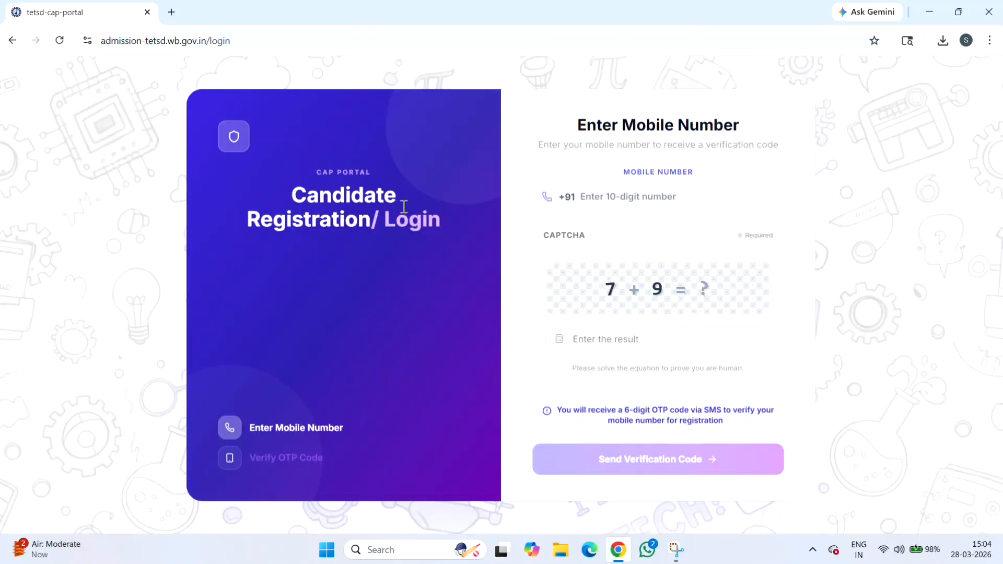
left_click(603, 202)
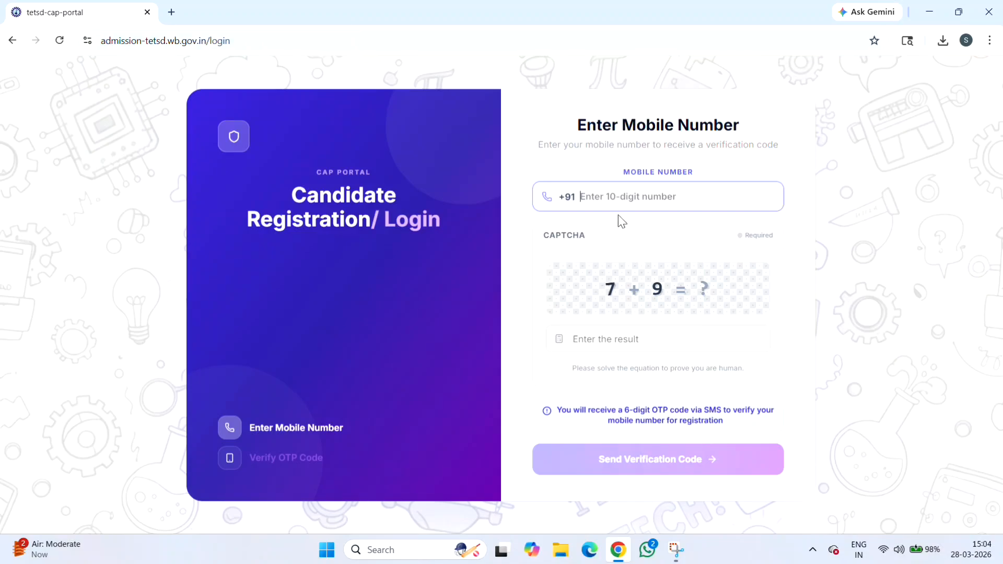
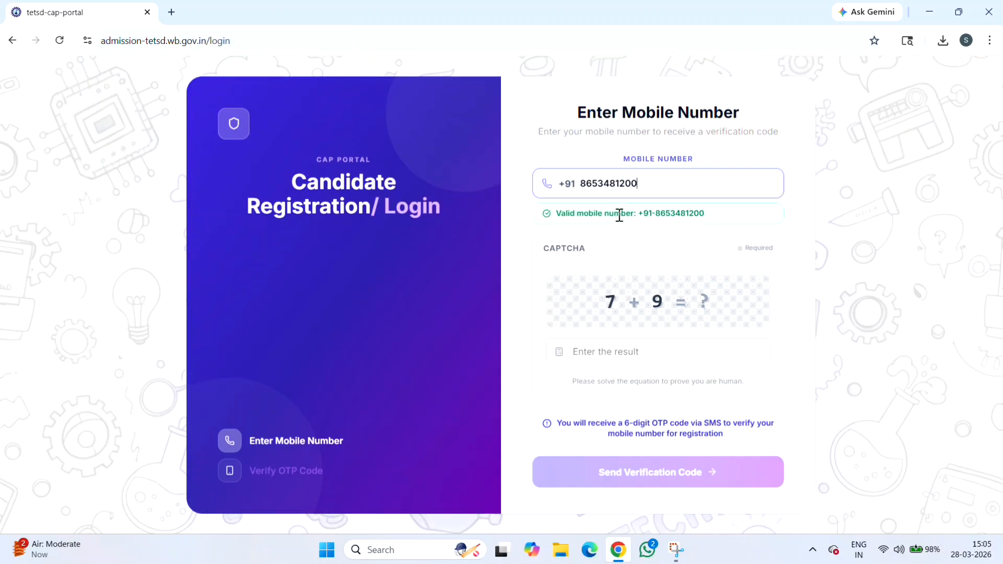
left_click(660, 349)
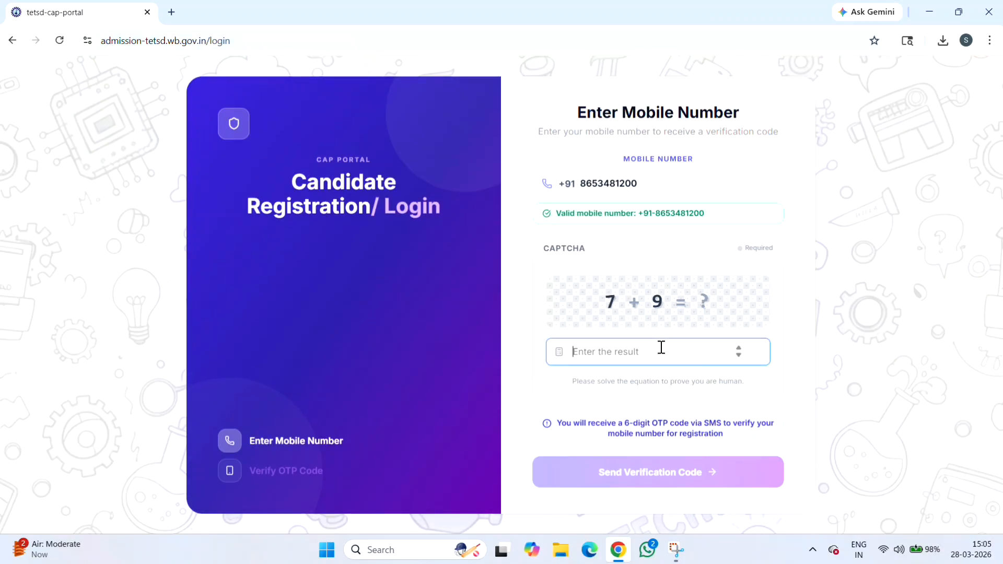
type("16")
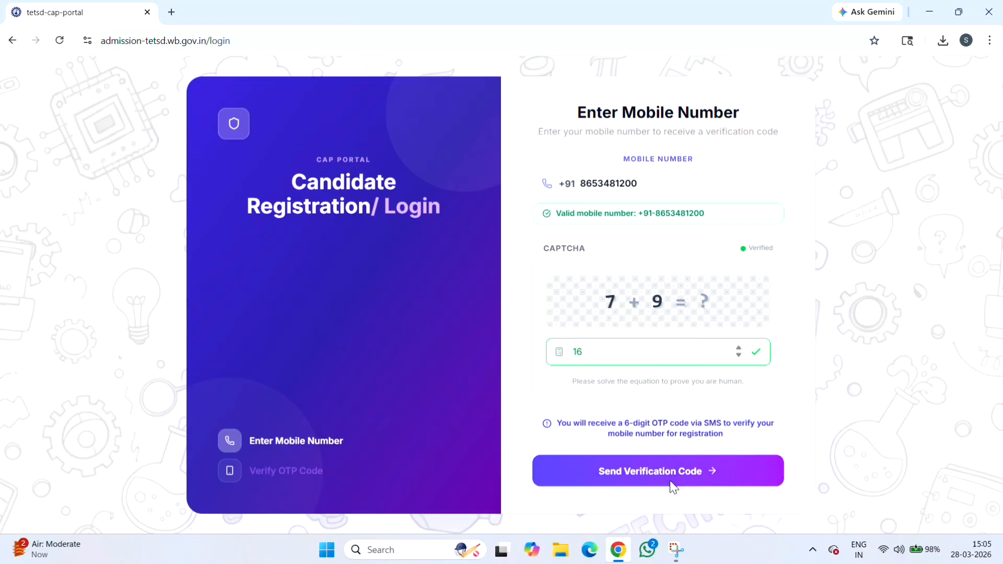
left_click(673, 486)
Dismiss the OTP Sent confirmation and move across the OTP digit boxes to the last one
left_click(536, 369)
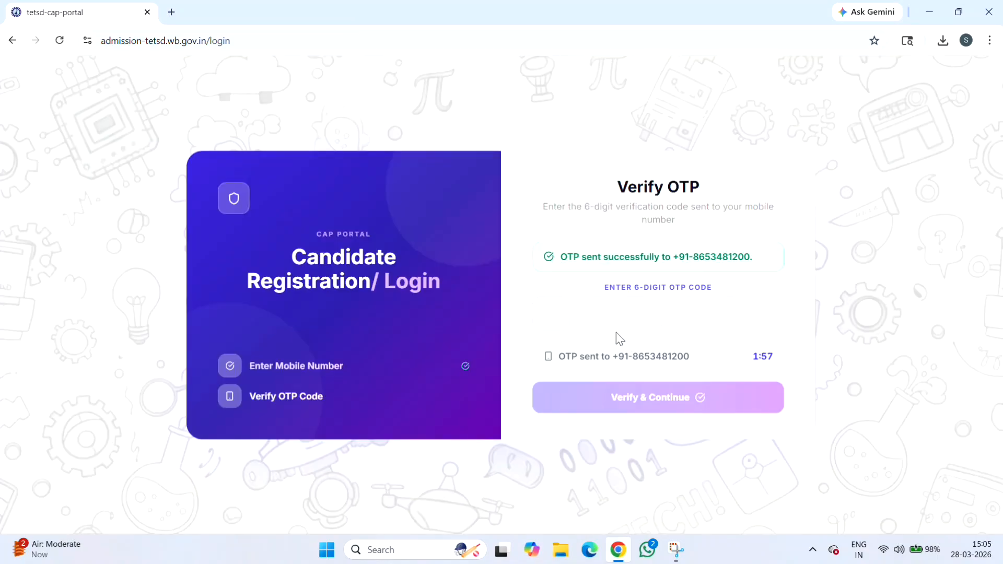
left_click(543, 311)
left_click(645, 318)
left_click(687, 320)
left_click(730, 318)
left_click(756, 317)
Revisit all six OTP boxes from the first, then take a screenshot of the Verify OTP page
left_click(723, 319)
left_click(550, 314)
left_click(599, 315)
left_click(638, 316)
left_click(692, 318)
left_click(719, 320)
left_click(755, 321)
key("super+shift+s")
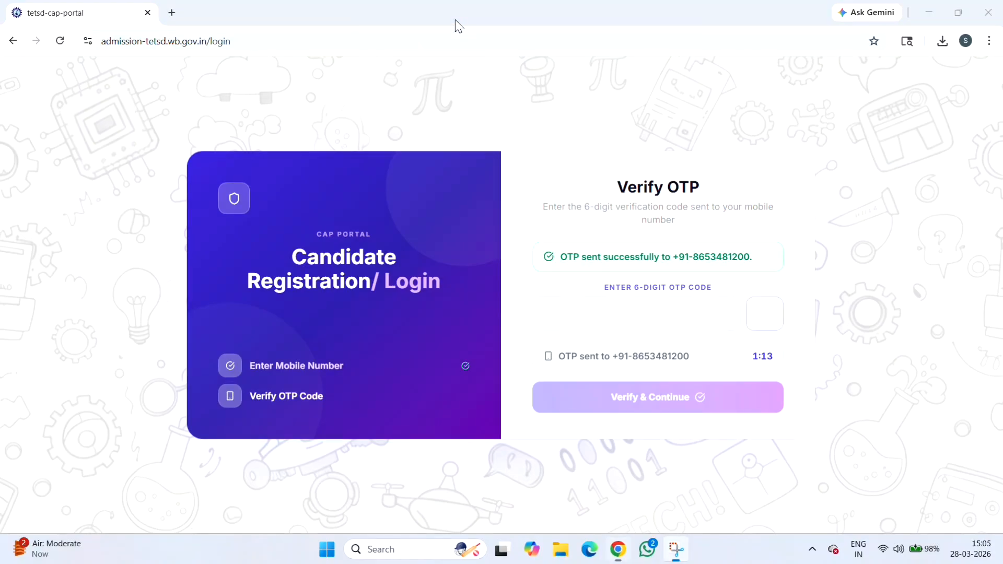